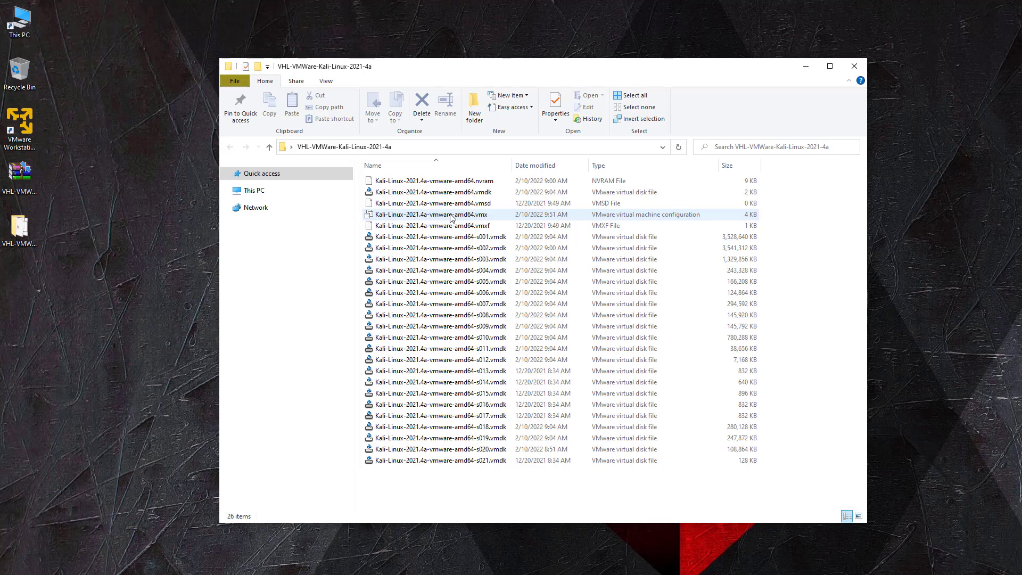
# Open the Kali-Linux-2021.4a .vmx file and accept free non-commercial use of the Player
pyautogui.click(450, 218)
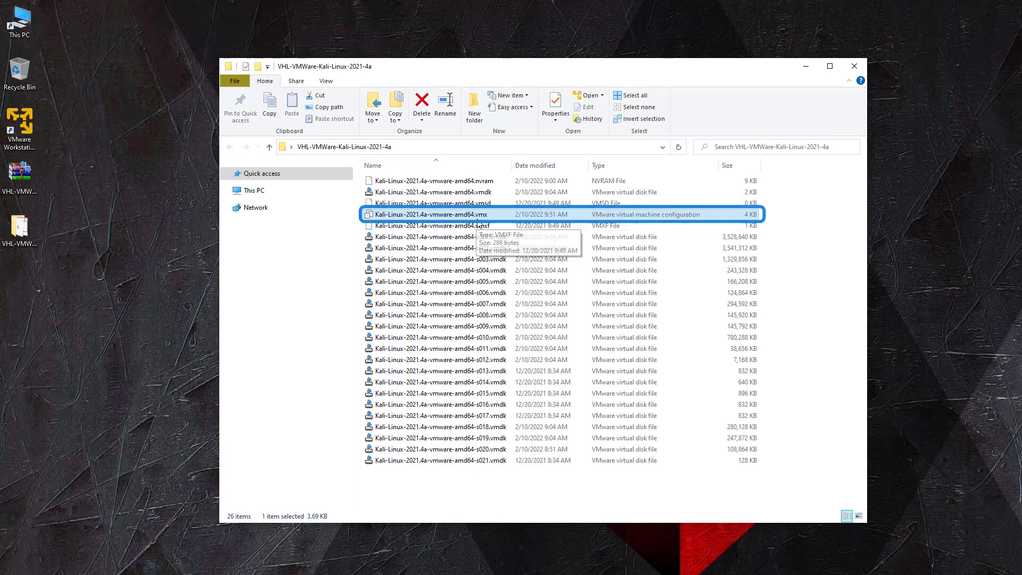
pyautogui.doubleClick(412, 215)
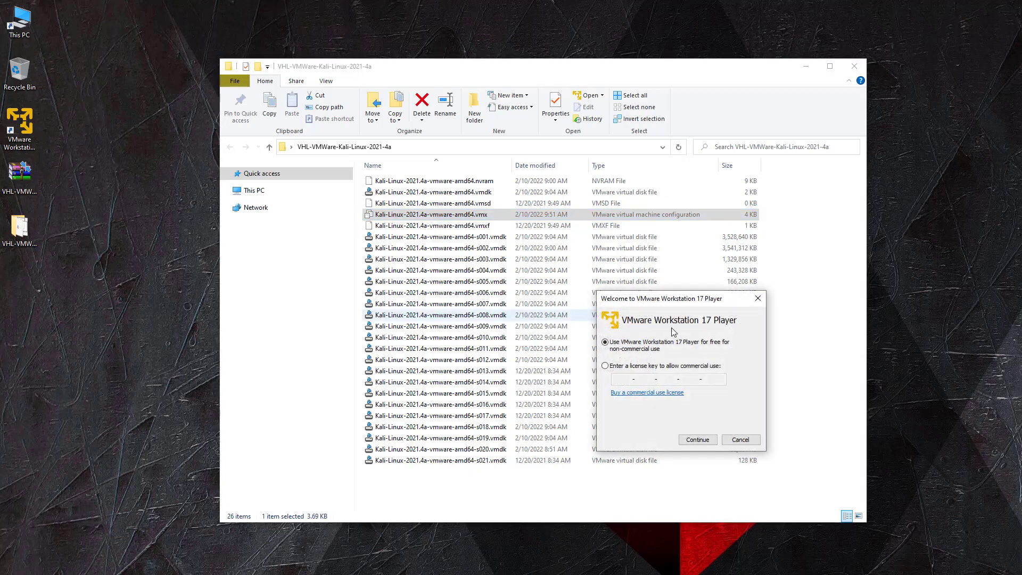
pyautogui.click(697, 439)
pyautogui.click(697, 439)
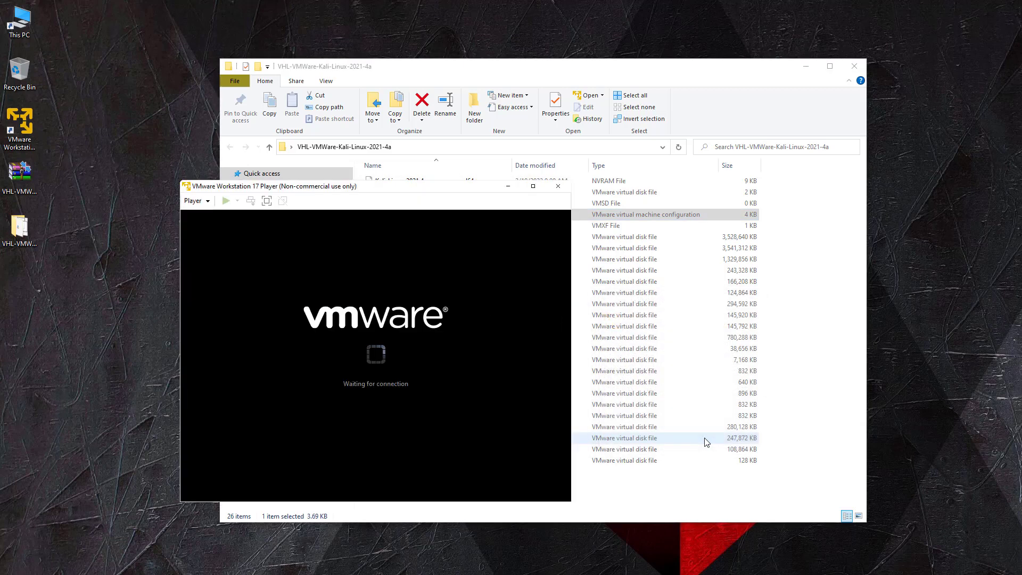
pyautogui.click(854, 66)
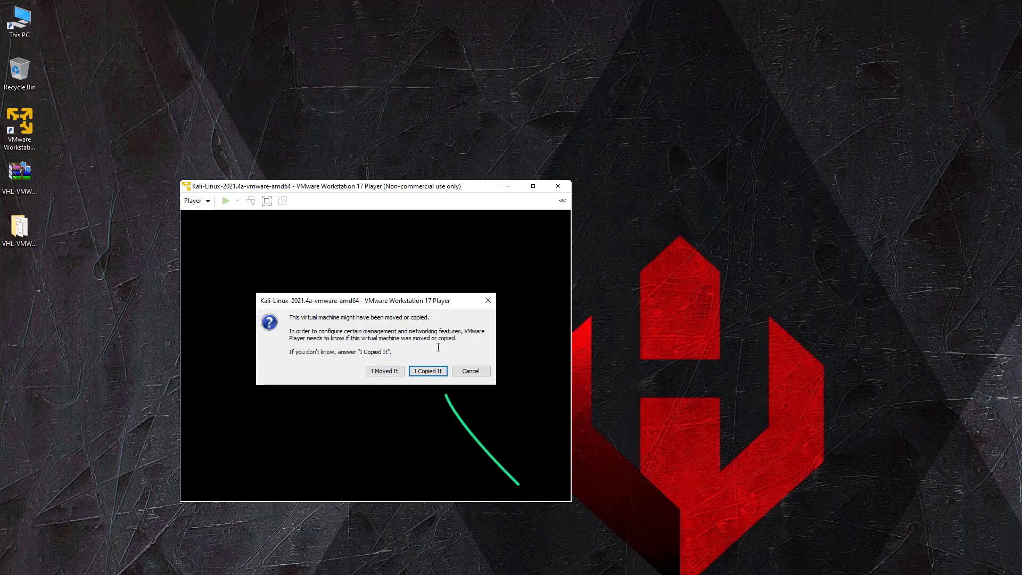
# Mark the VM as copied and boot the default Kali GNU/Linux GRUB entry
pyautogui.click(424, 370)
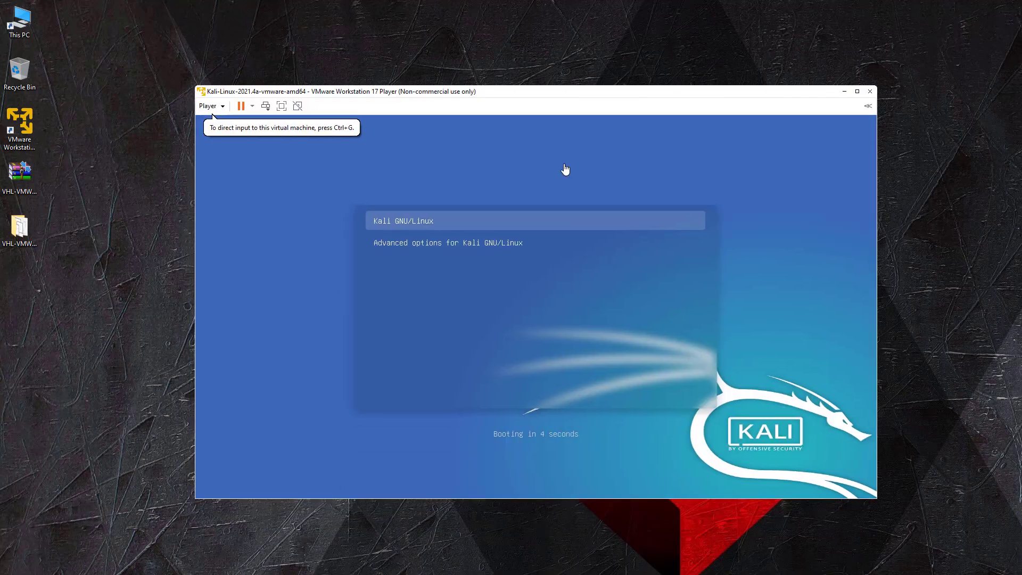
pyautogui.click(565, 170)
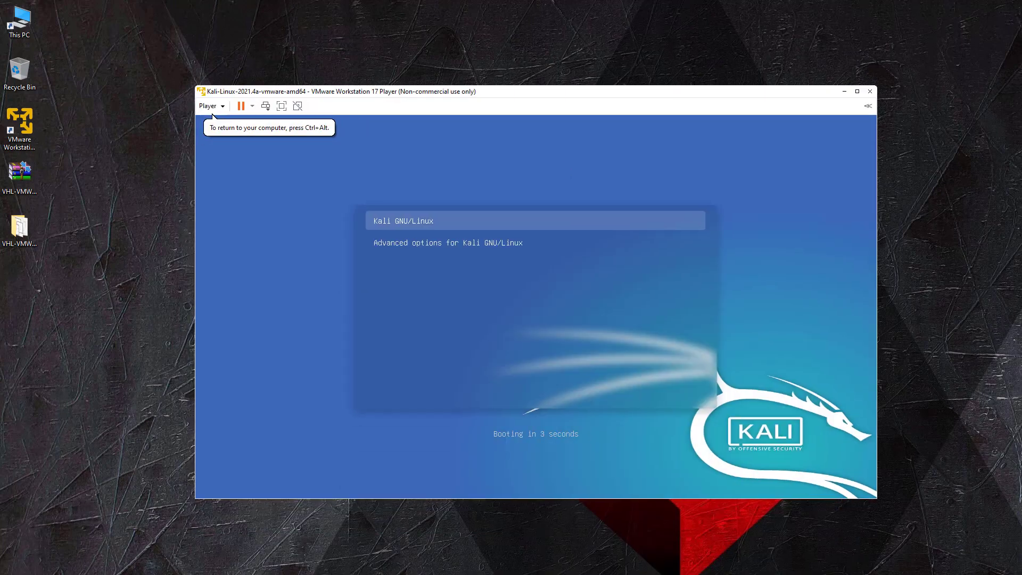
pyautogui.press('Return')
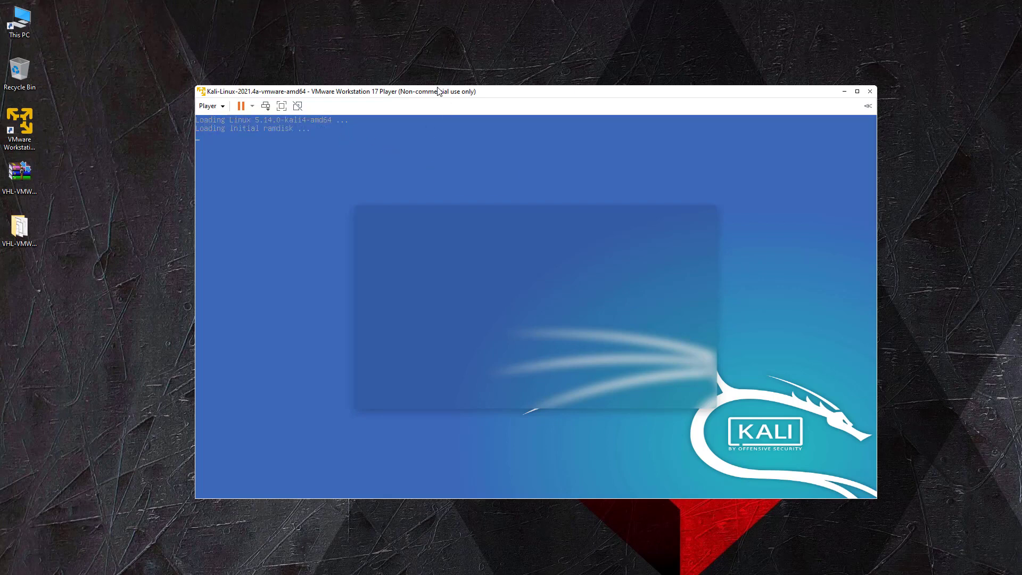
pyautogui.moveTo(502, 91); pyautogui.dragTo(497, 85)
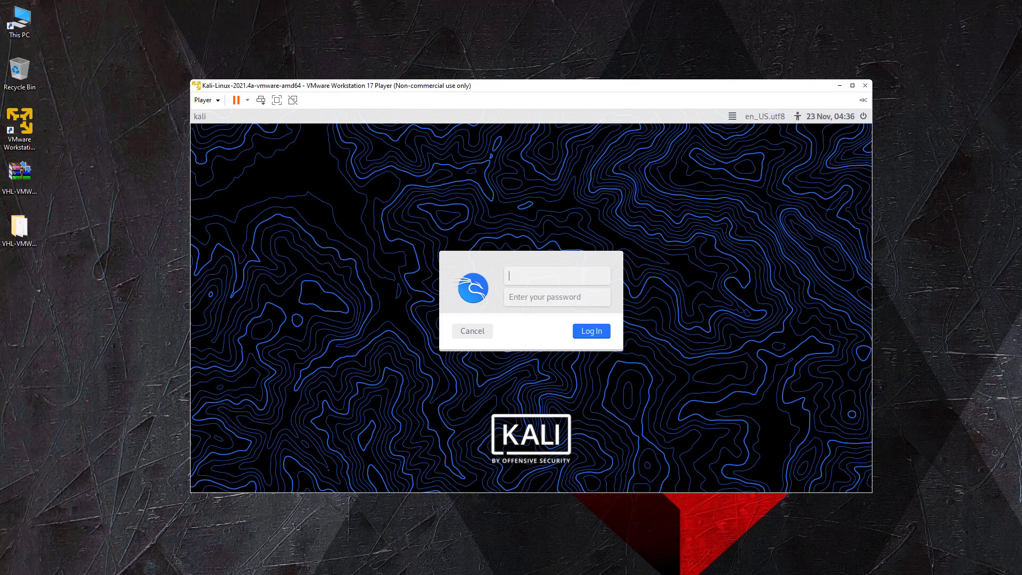
# Sign in to Kali with the default username and password
pyautogui.write('kali')
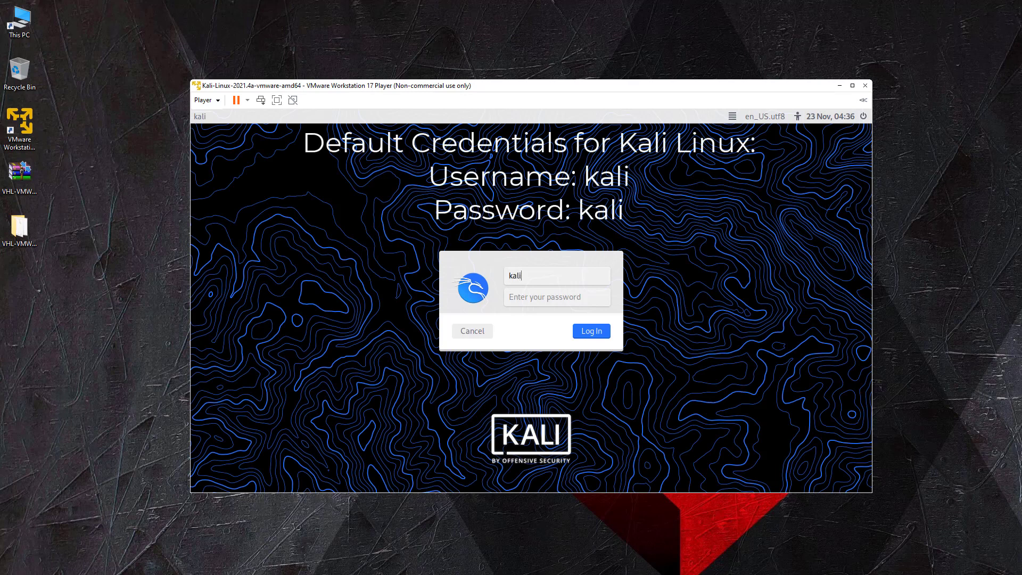
pyautogui.press('Tab')
pyautogui.write('kali')
pyautogui.press('Return')
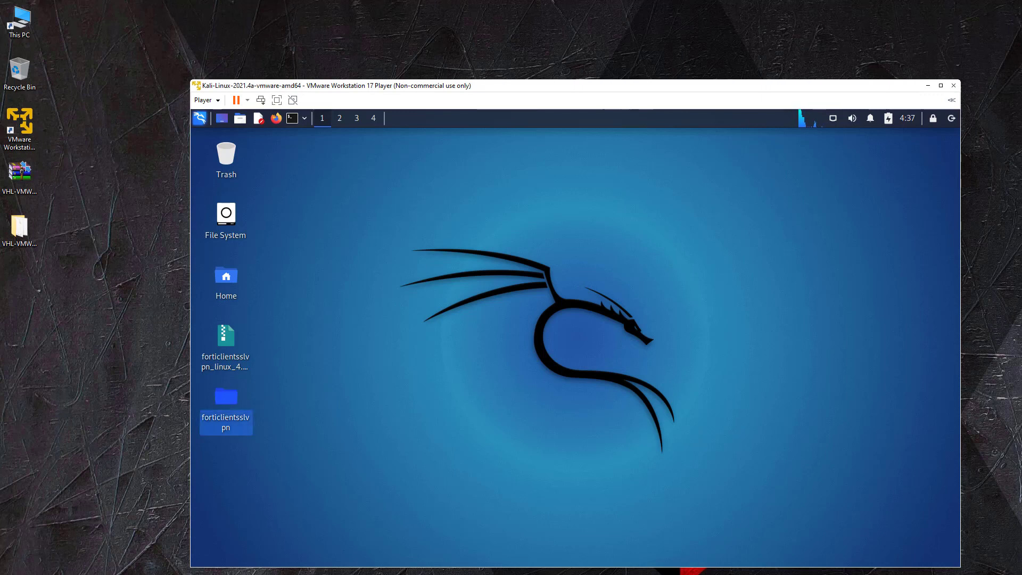
# Open forticlientsslvpn > 64bit in Thunar and start the forticlientsslvpn client
pyautogui.doubleClick(226, 396)
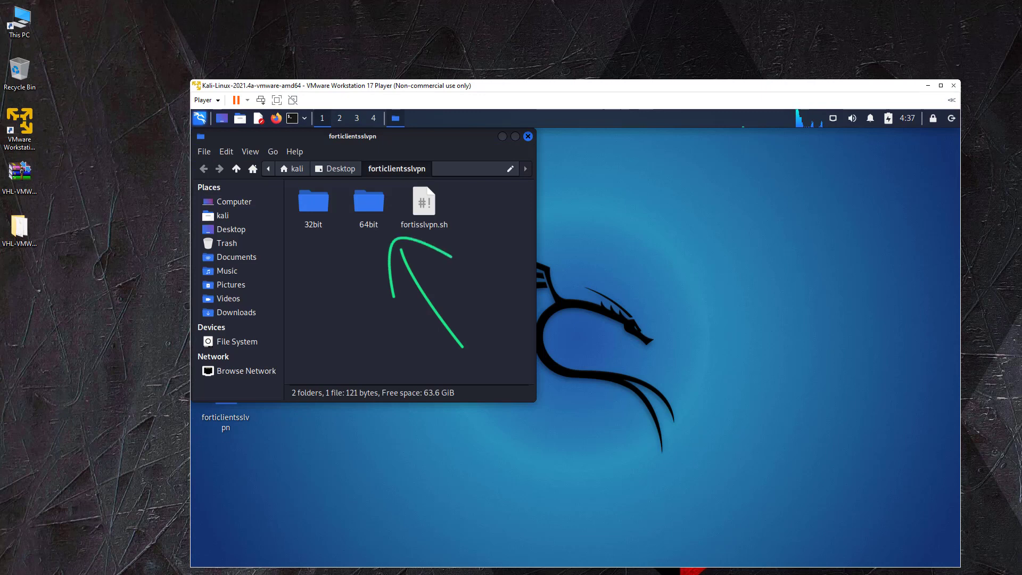
pyautogui.click(368, 203)
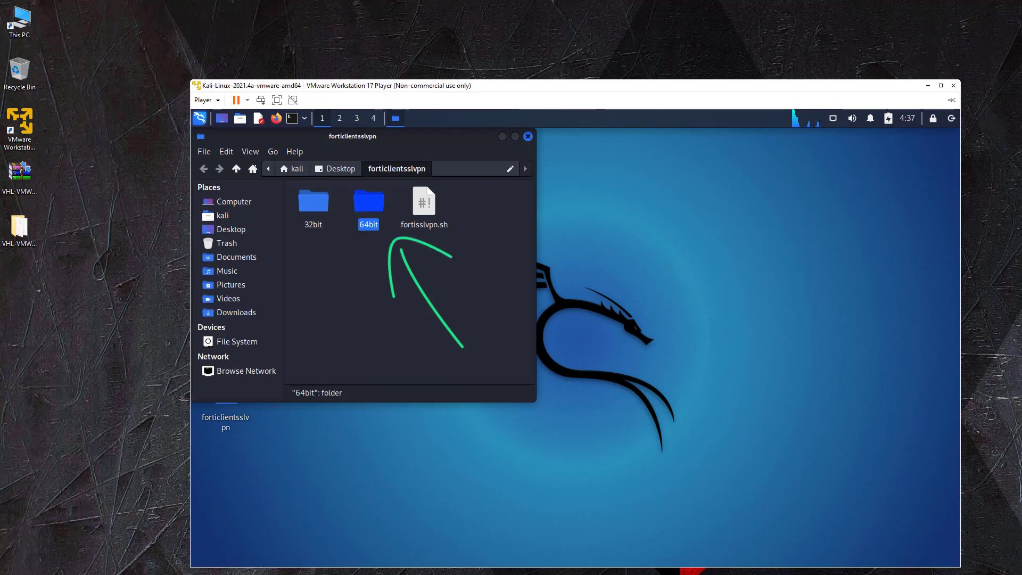
pyautogui.press('Return')
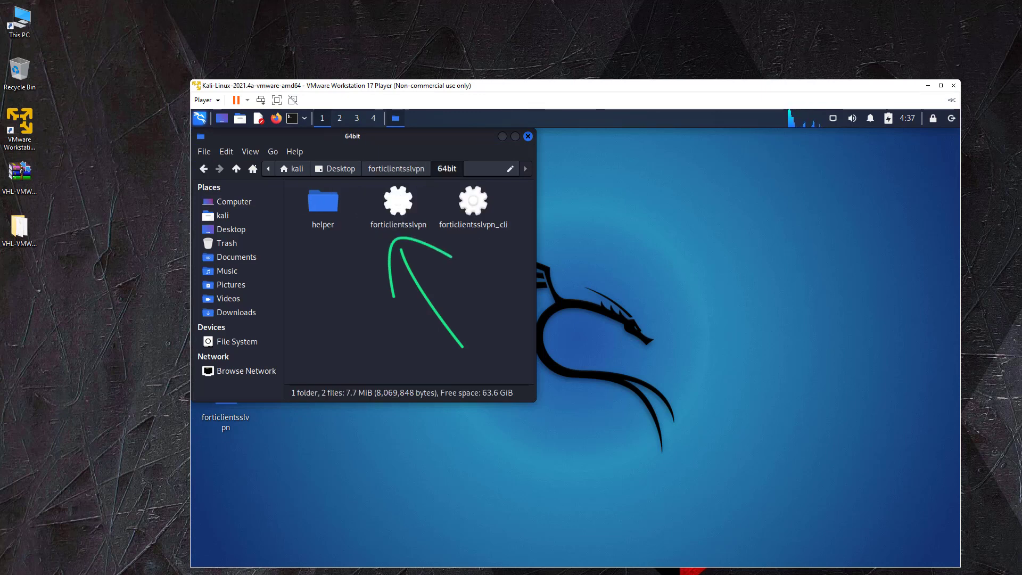
pyautogui.click(398, 202)
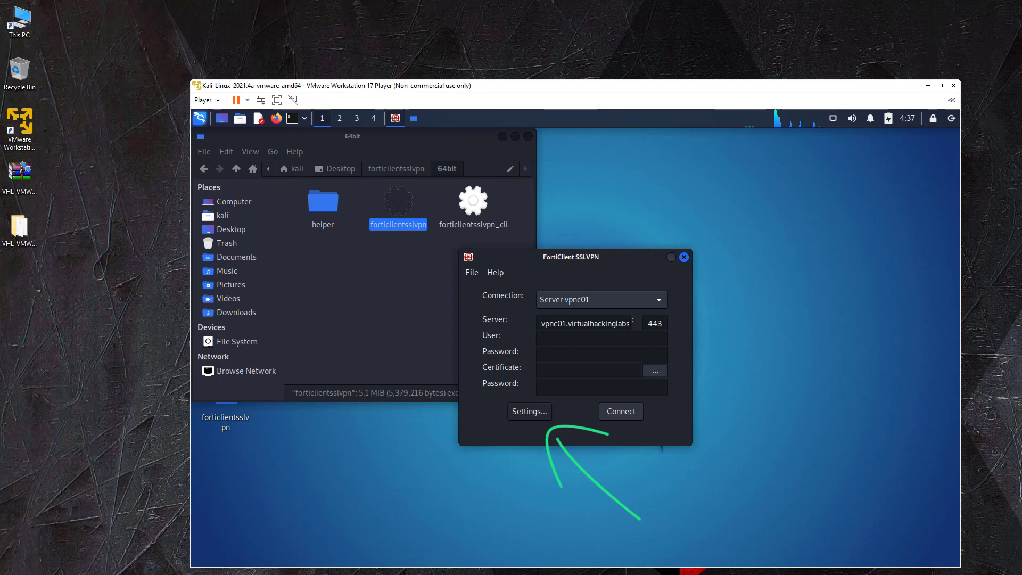
# Create profile VPNC08 with server vpnc08.virtualhackinglabs.com and port 443 instead of 1044
pyautogui.click(529, 411)
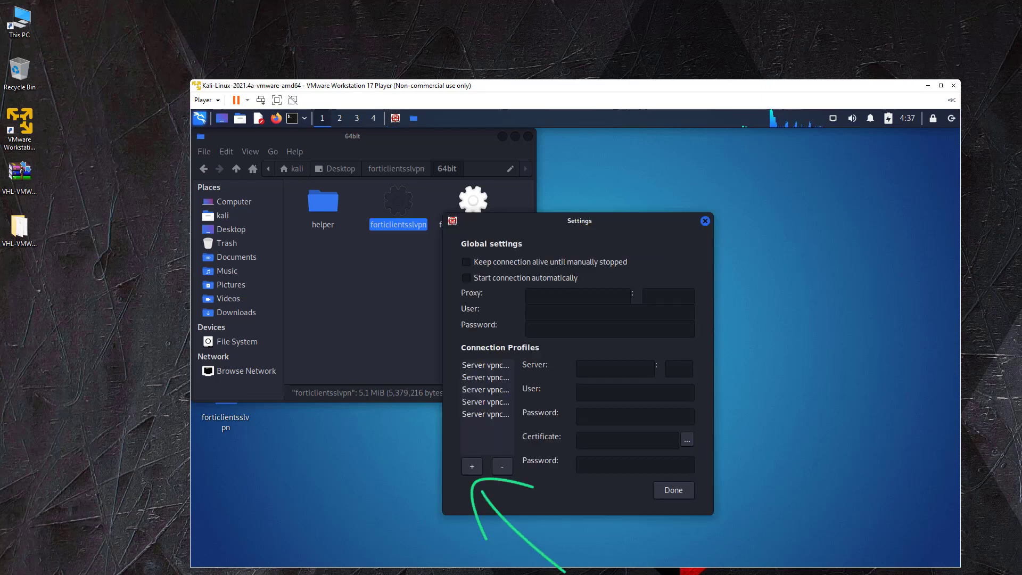
pyautogui.click(472, 466)
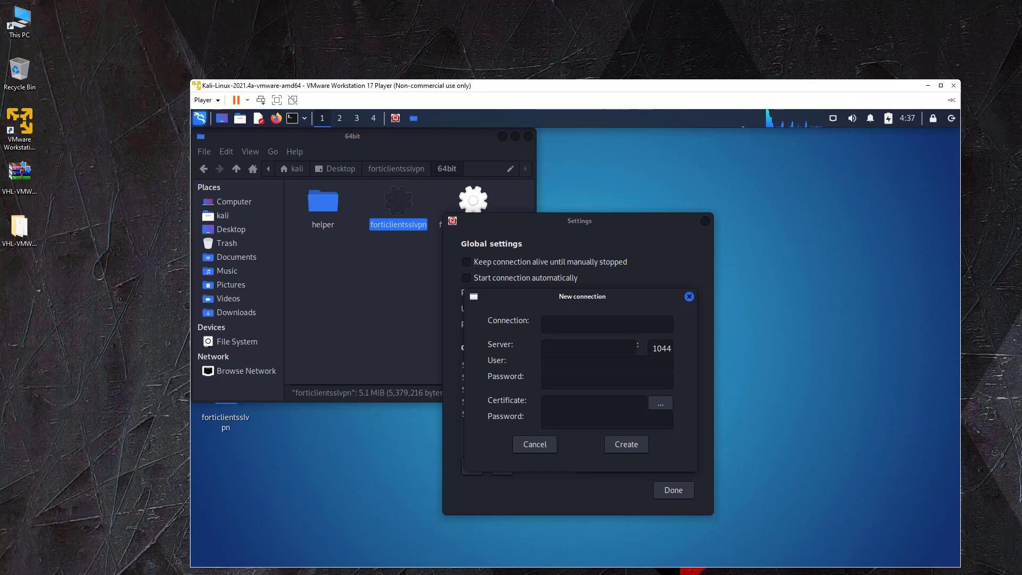
pyautogui.click(607, 324)
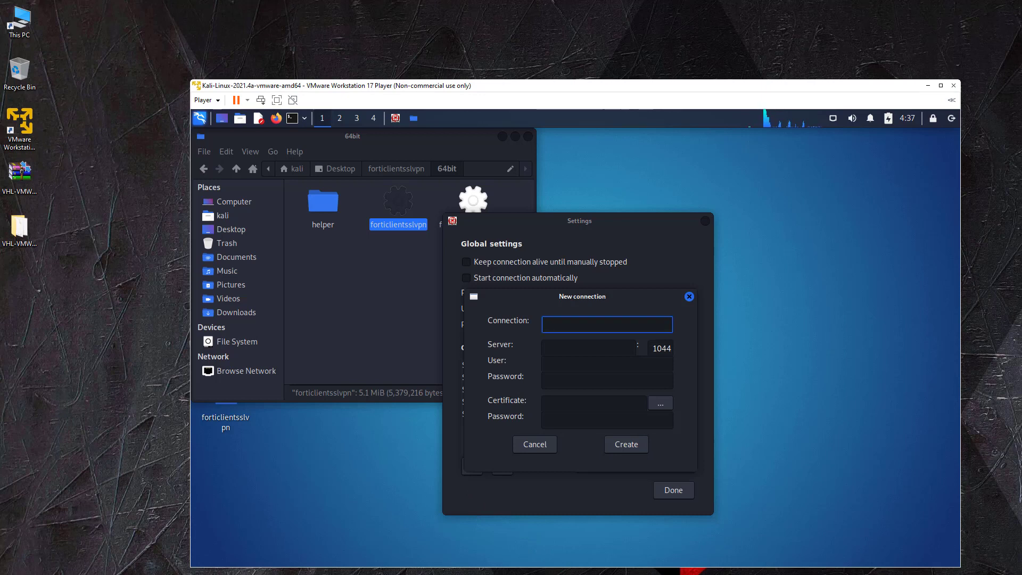
pyautogui.write('VPNC08')
pyautogui.press('Tab')
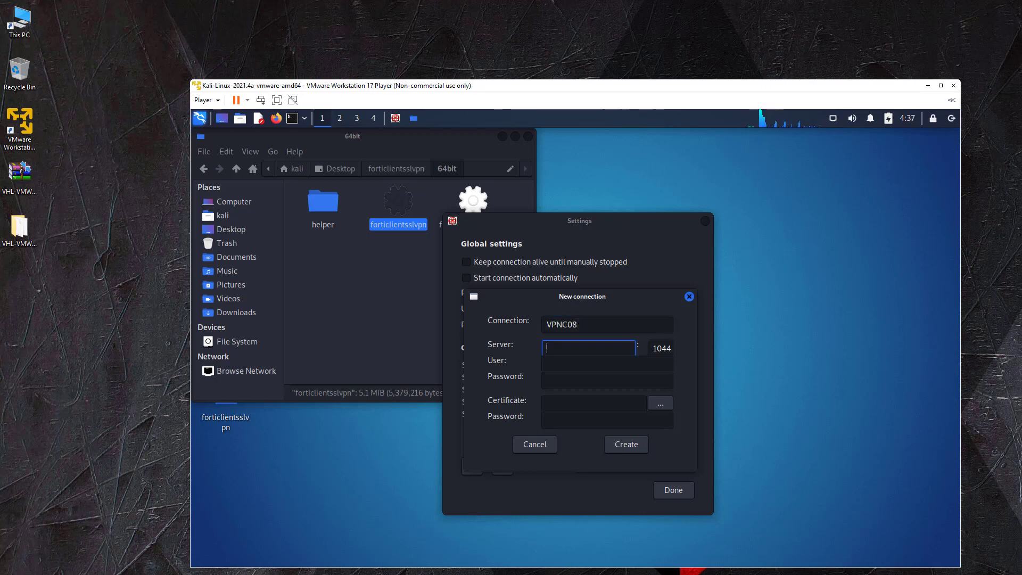
pyautogui.write('vpnc08.virtual')
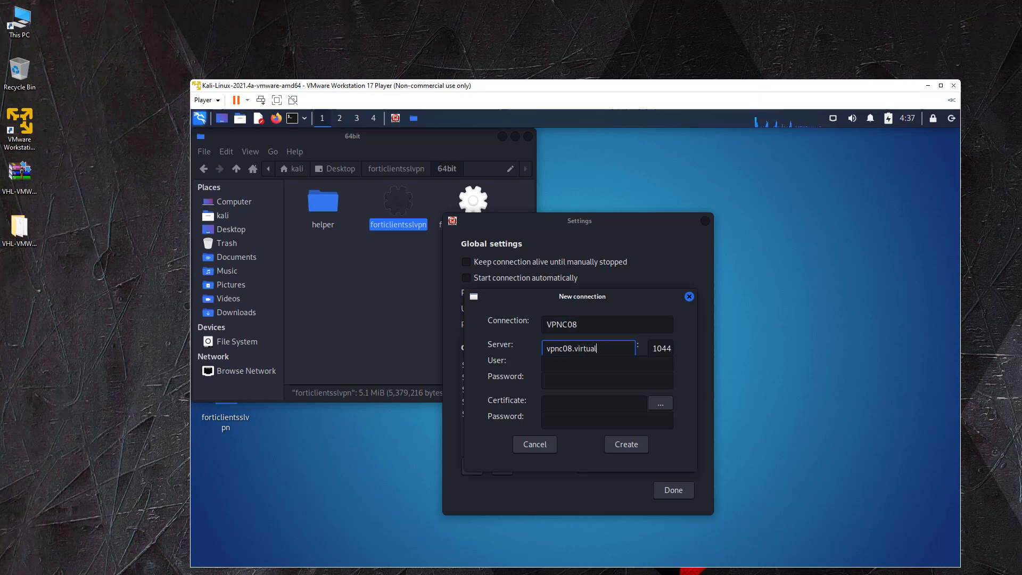
pyautogui.write('hack')
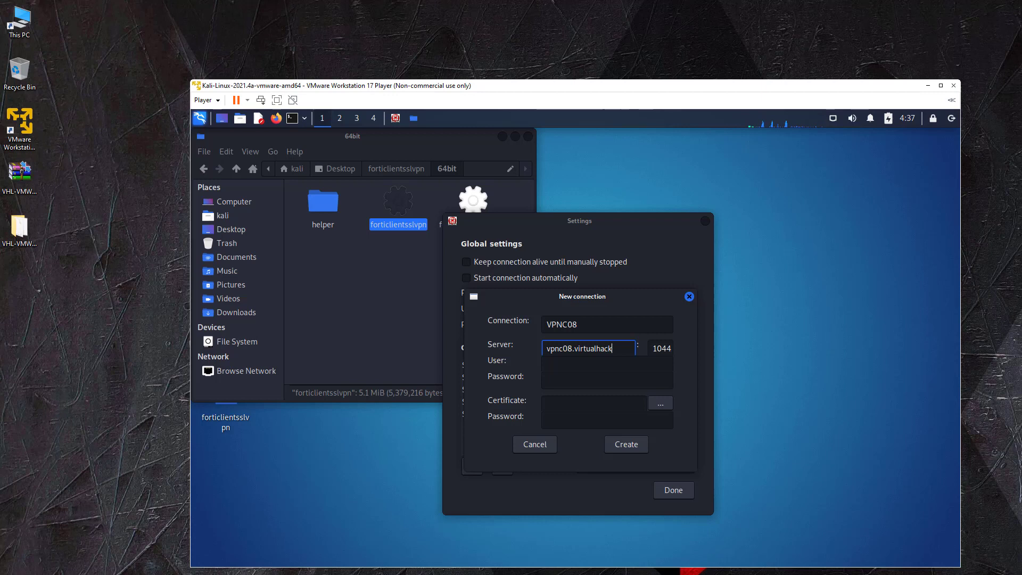
pyautogui.write('inglabs.com')
pyautogui.press('Tab')
pyautogui.press('Home')
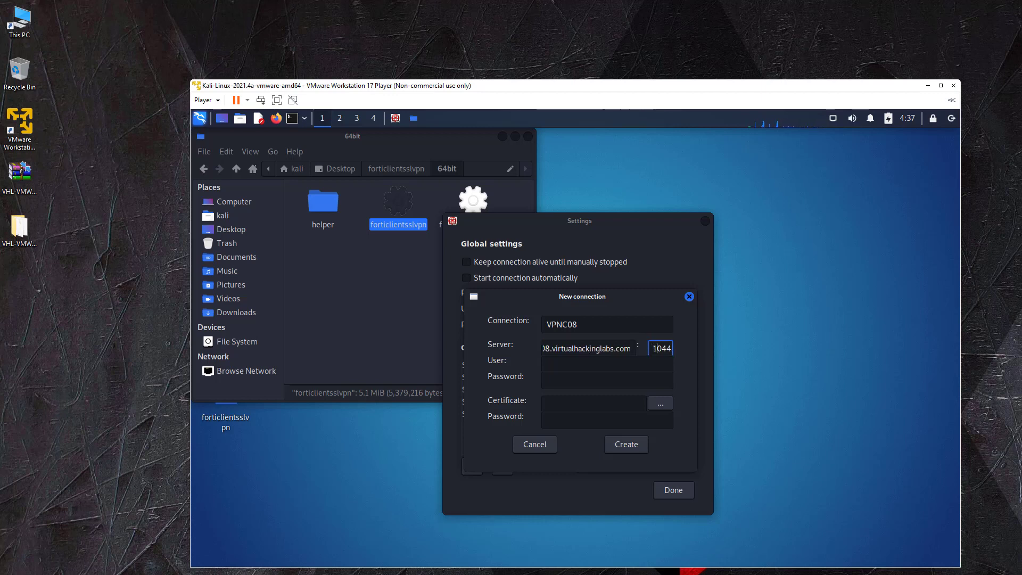
pyautogui.press('BackSpace')
pyautogui.press('Delete')
pyautogui.press('Delete')
pyautogui.press('Delete')
pyautogui.write('443')
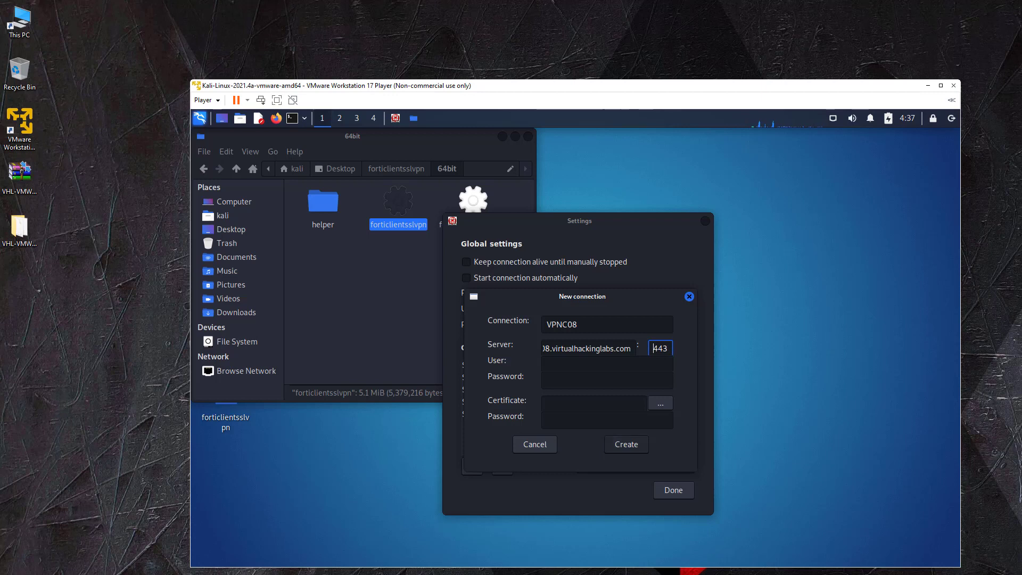
pyautogui.press('Return')
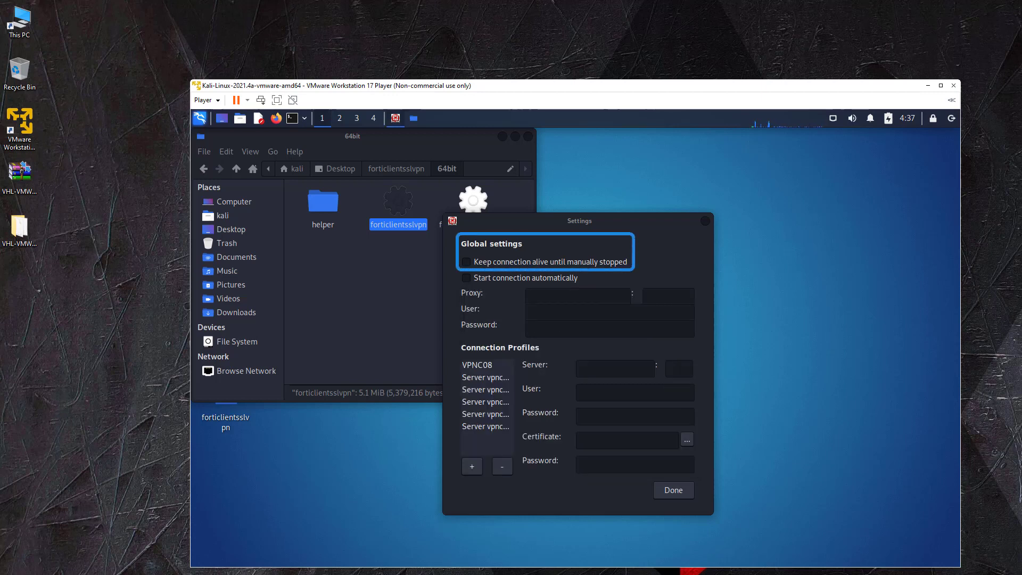
# Enable 'Keep connection alive until manually stopped' for VPNC08 and close the settings
pyautogui.click(477, 365)
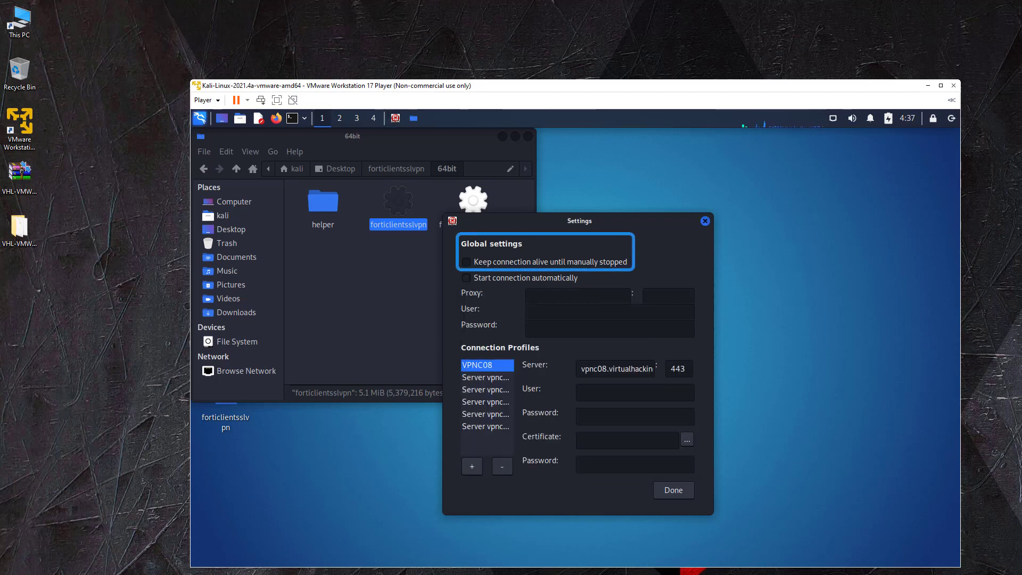
pyautogui.press('space')
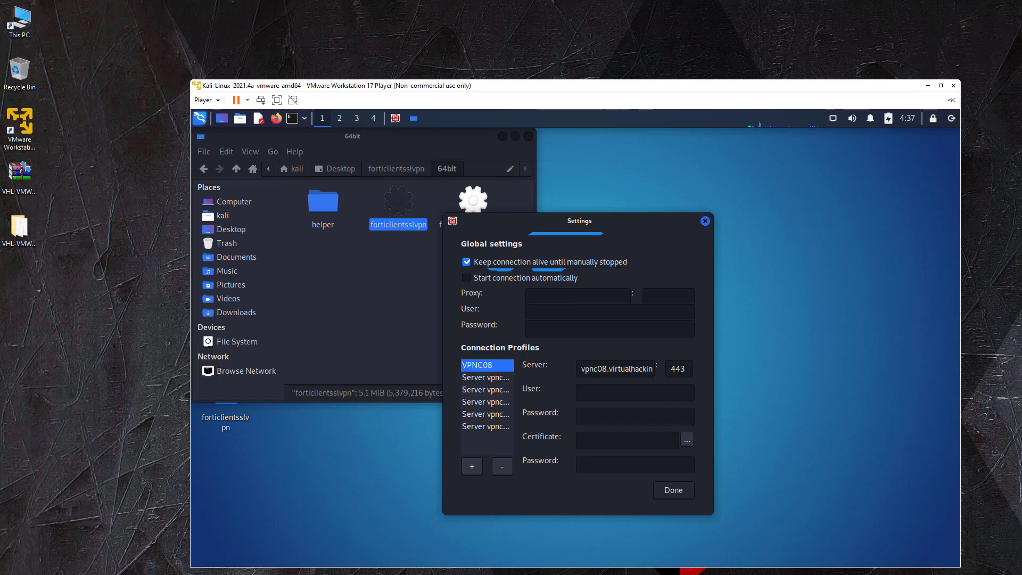
pyautogui.click(673, 490)
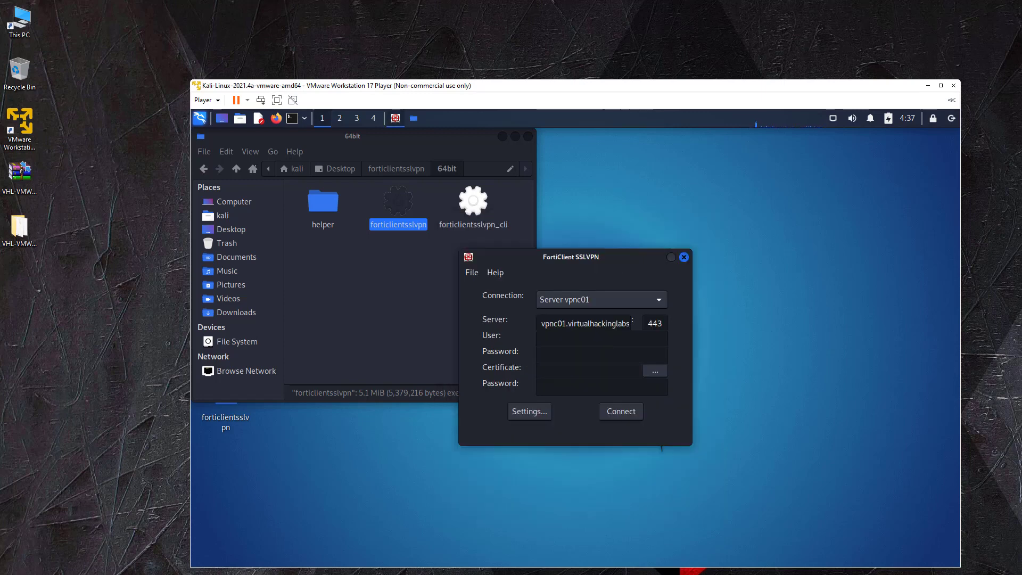
# Select VPNC08, enter the lab username and paste the account password, then connect
pyautogui.click(600, 300)
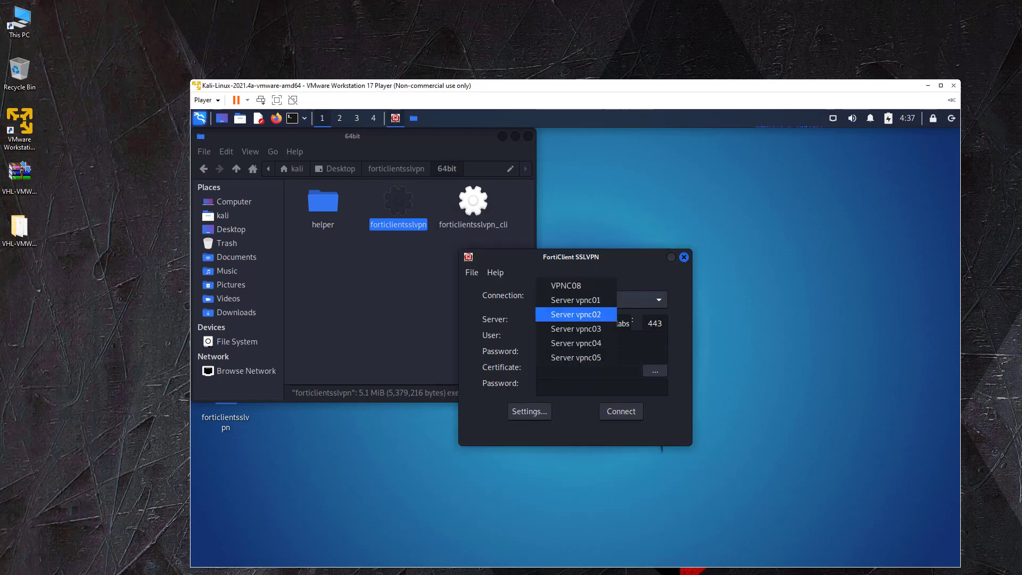
pyautogui.click(566, 286)
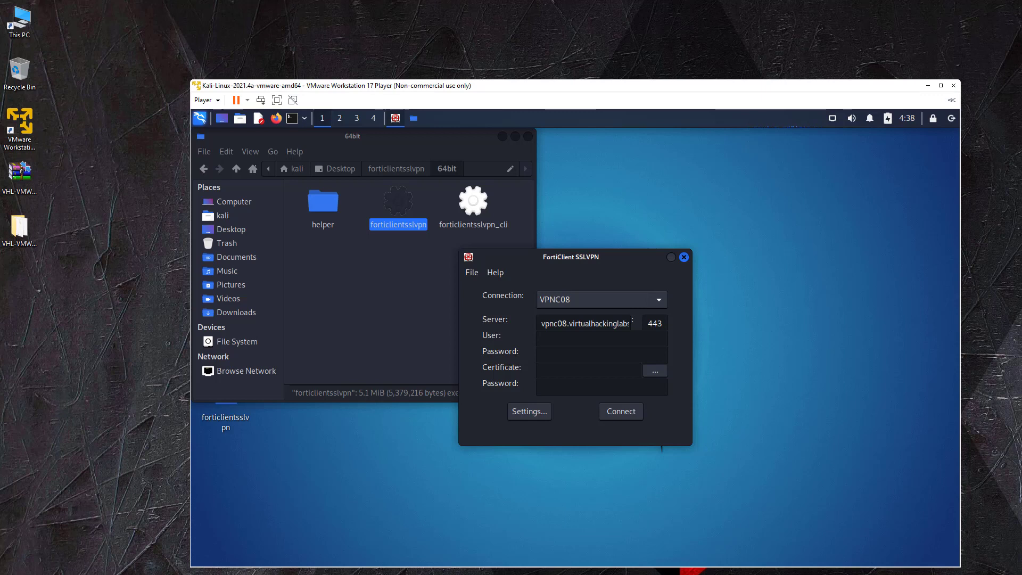
pyautogui.click(601, 338)
pyautogui.write('VHLC00000')
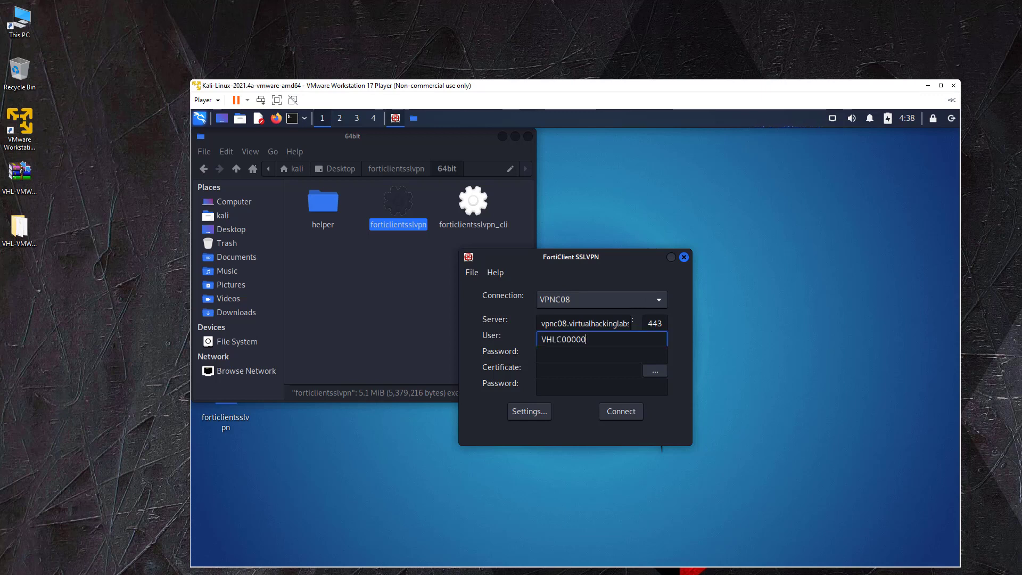
pyautogui.press('Tab')
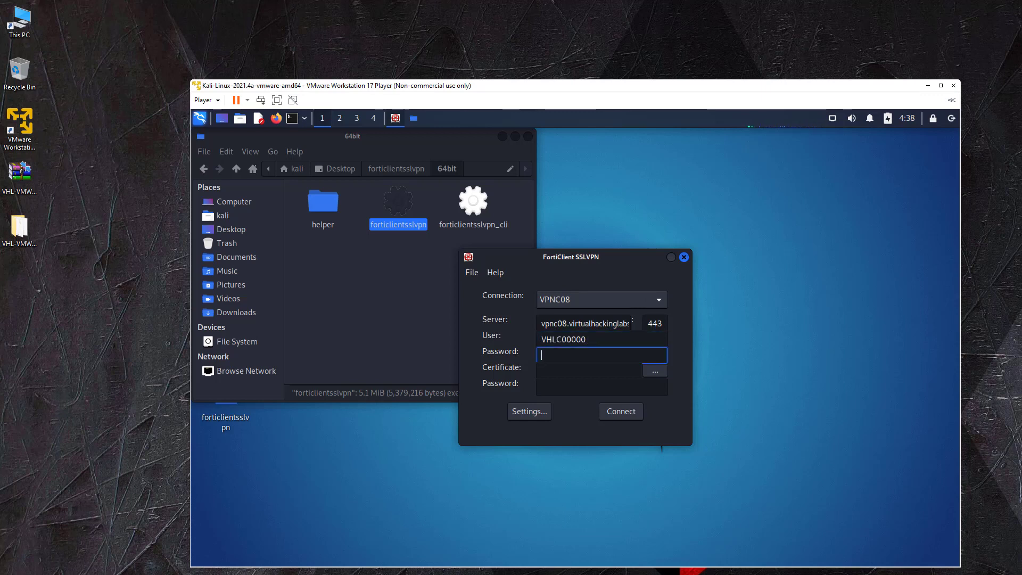
pyautogui.hotkey('ctrl', 'v')
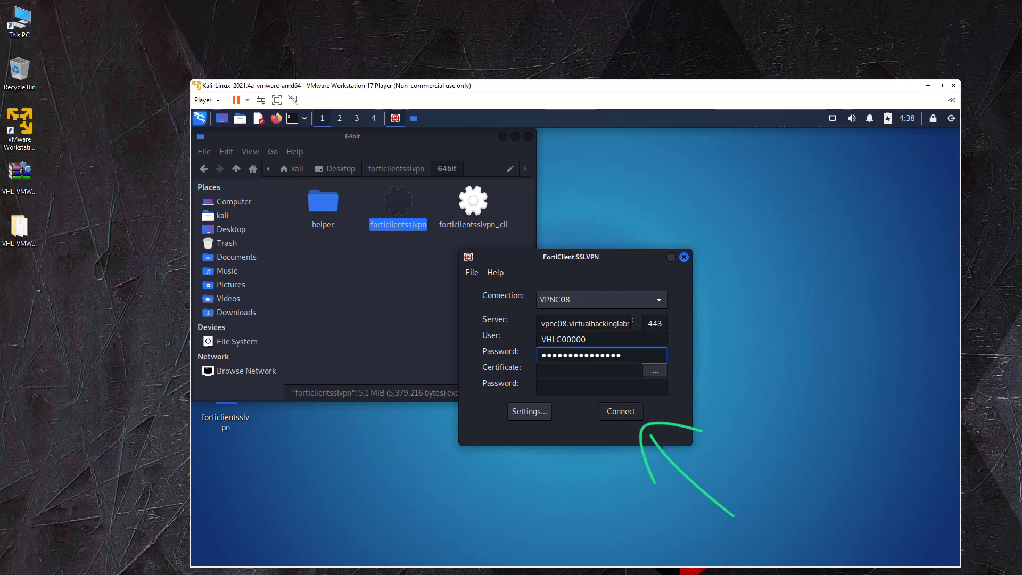
pyautogui.press('Return')
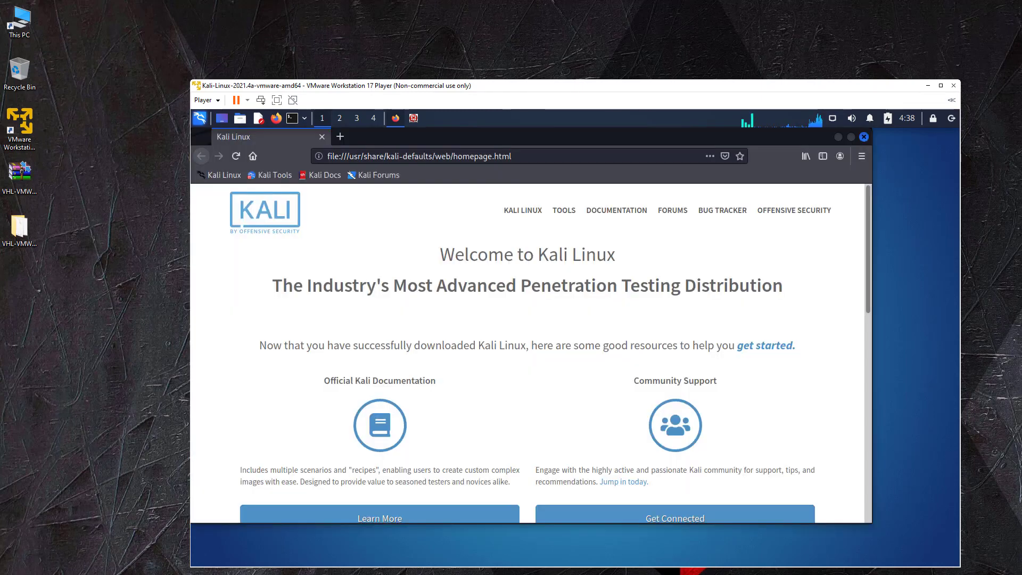
# Load the reset panel at 10.11.10.10 in Firefox
pyautogui.hotkey('ctrl', 'l')
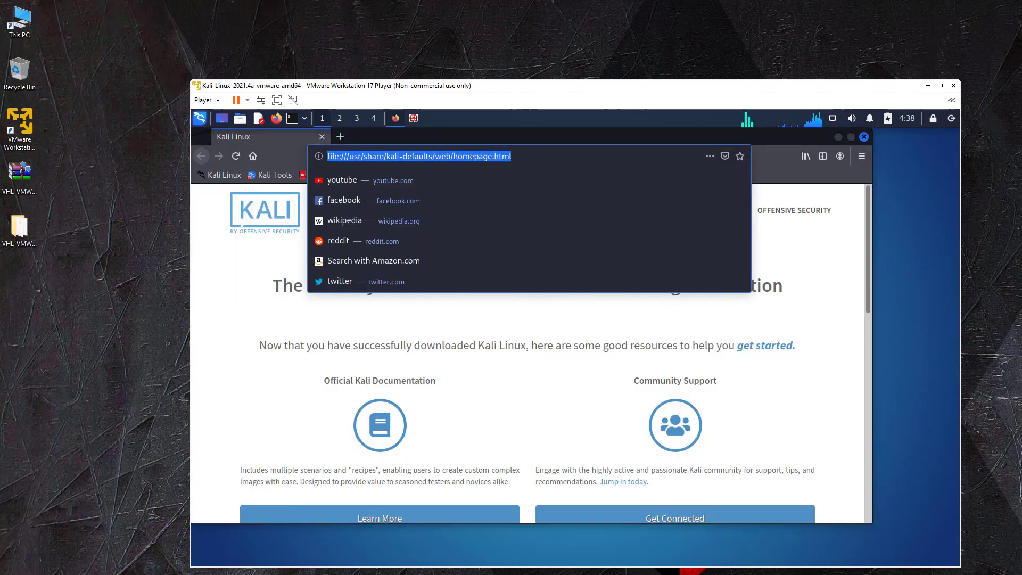
pyautogui.press('End')
pyautogui.write('.')
pyautogui.hotkey('ctrl', 'a')
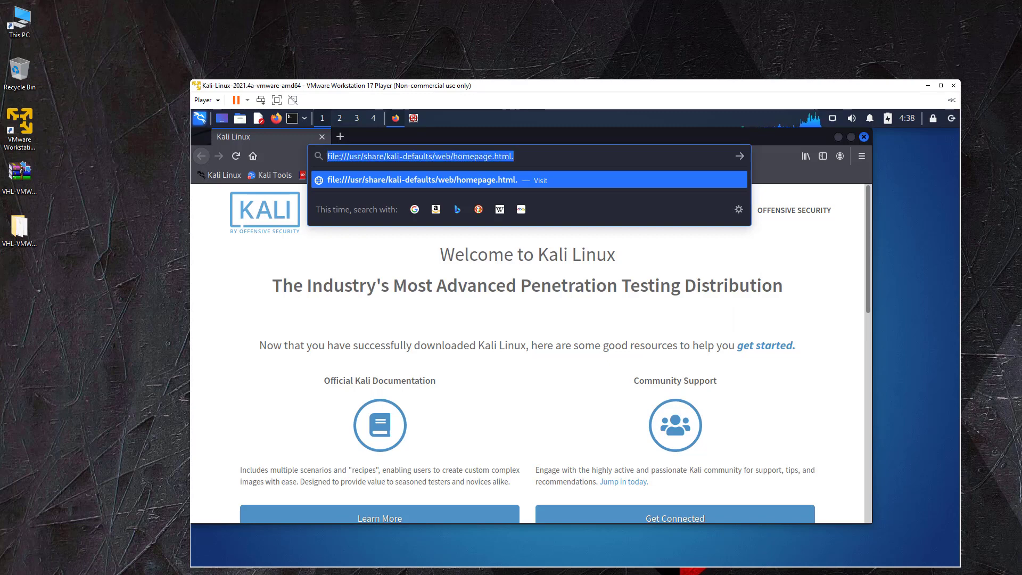
pyautogui.write('10.11.10.10')
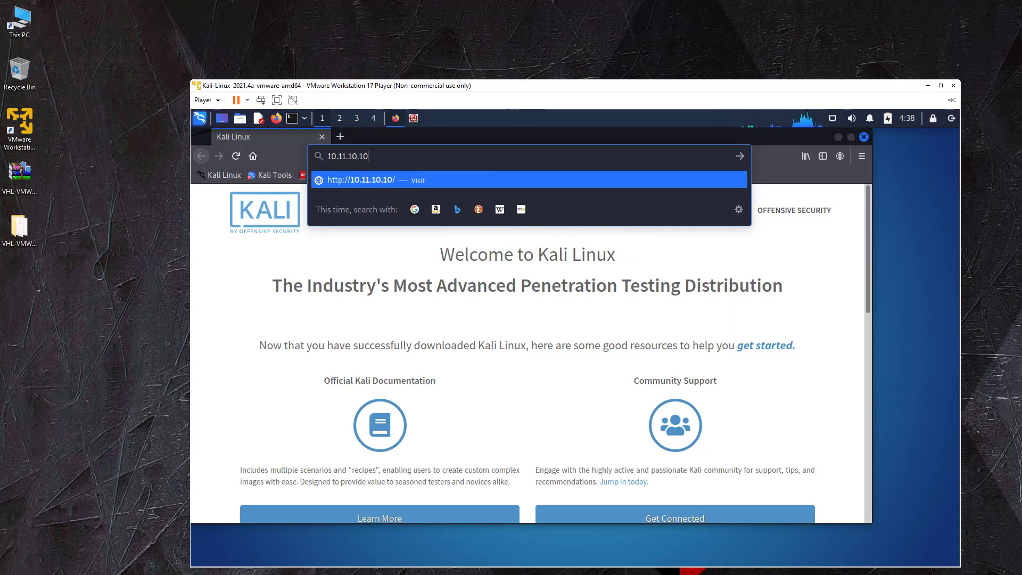
pyautogui.press('Return')
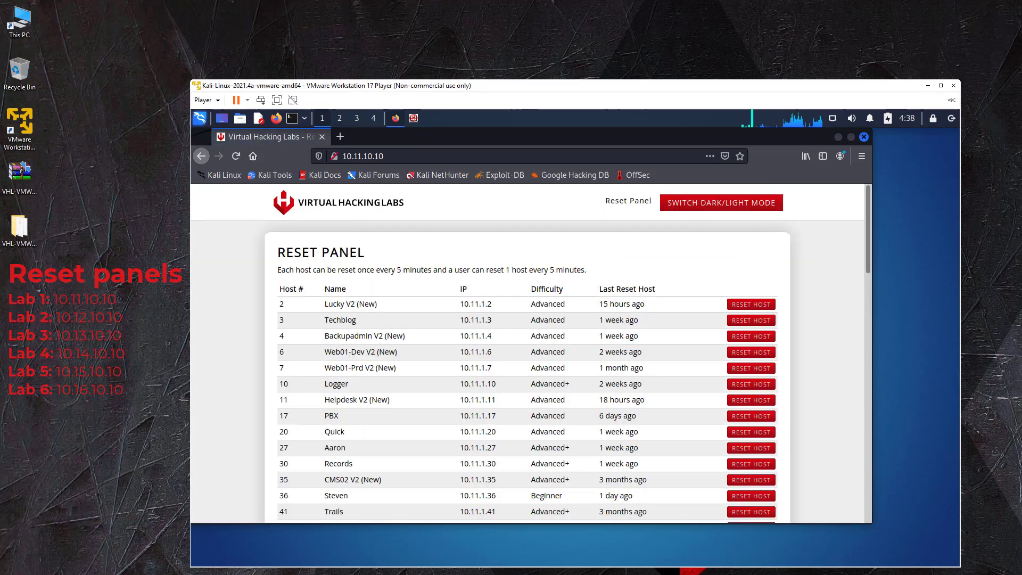
# Switch the reset panel to dark mode and minimise Firefox
pyautogui.scroll(-5, 527, 373)
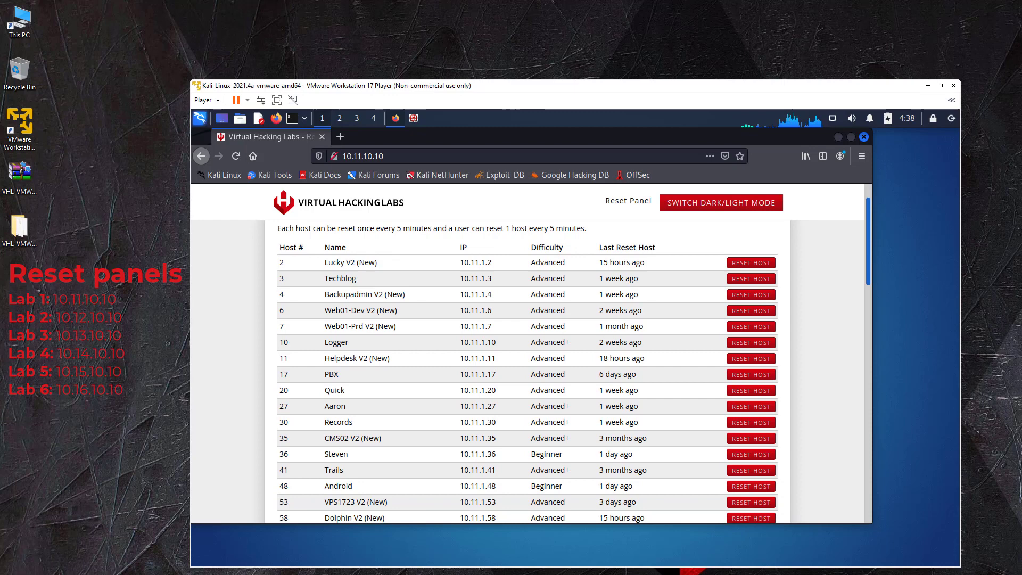
pyautogui.scroll(-15, 527, 372)
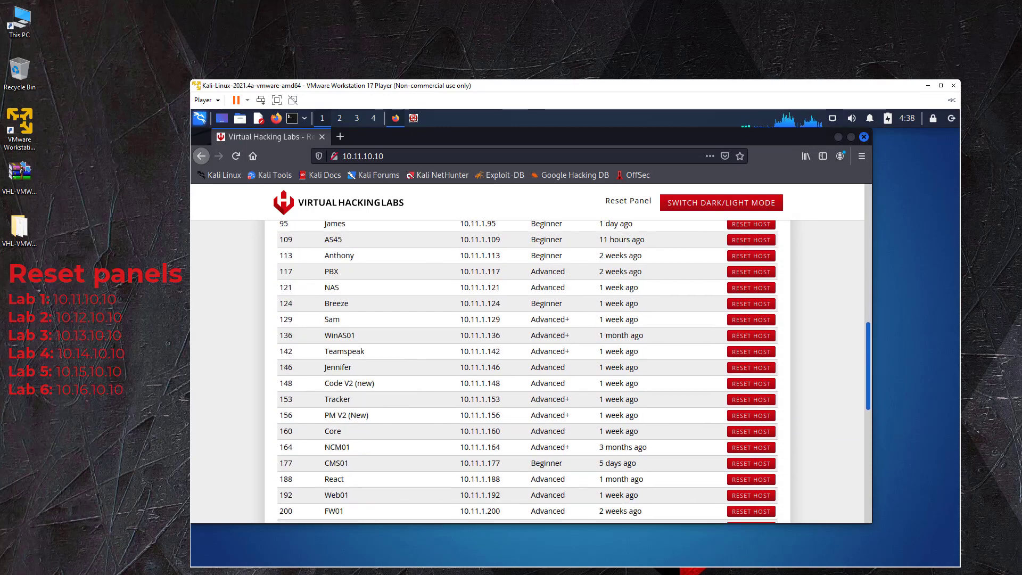
pyautogui.scroll(10, 527, 373)
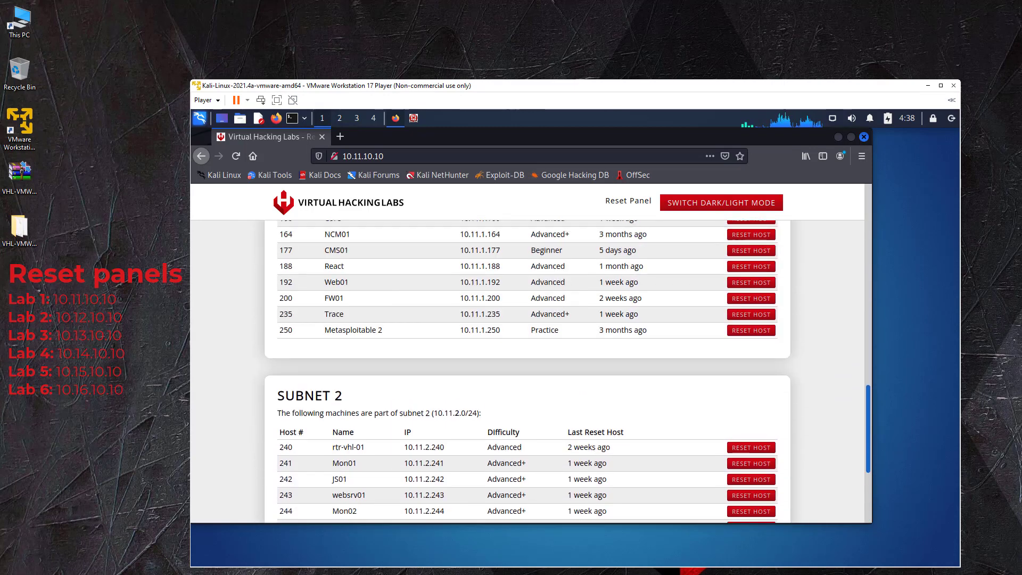
pyautogui.scroll(8, 527, 372)
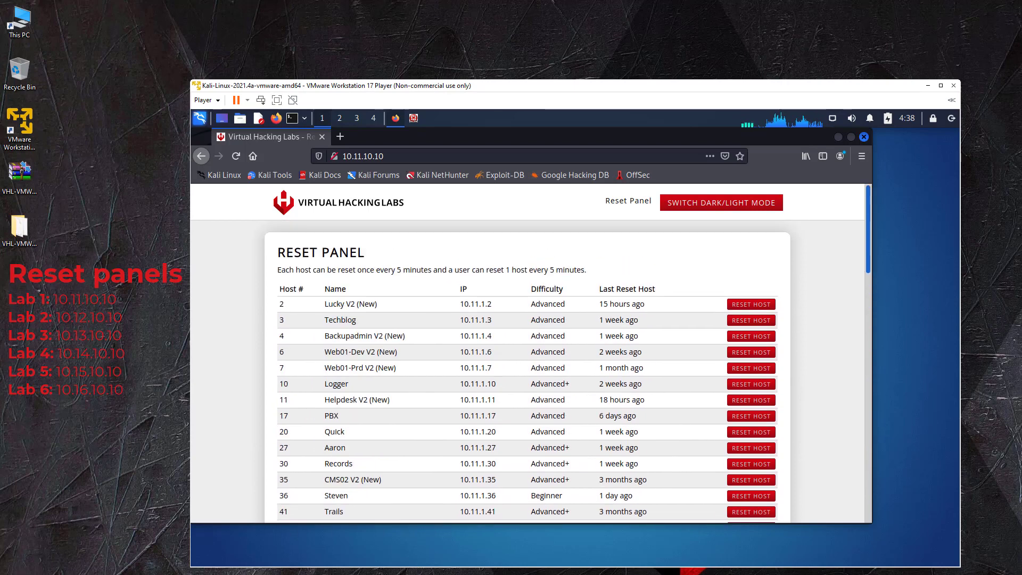
pyautogui.click(721, 202)
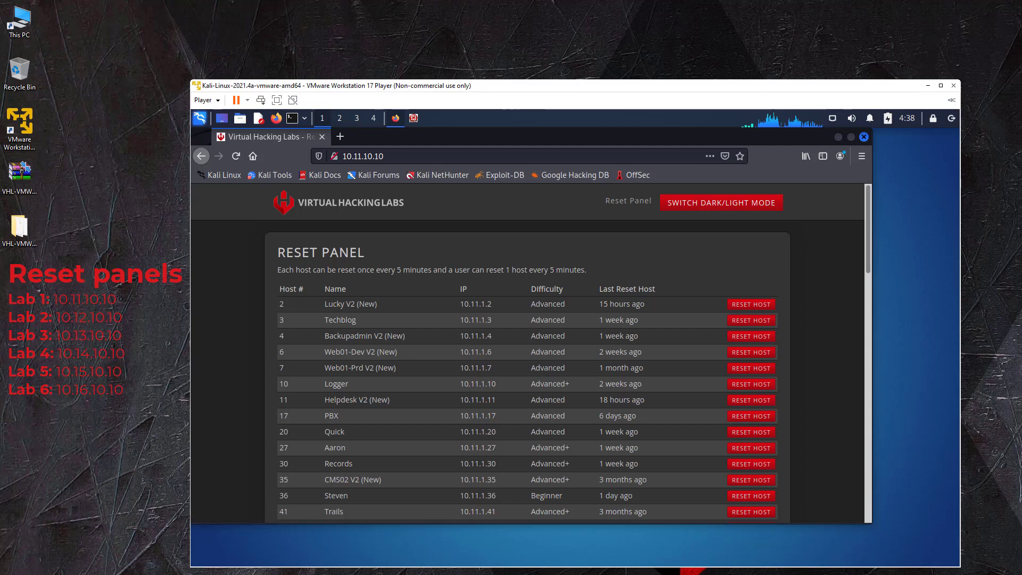
pyautogui.click(395, 118)
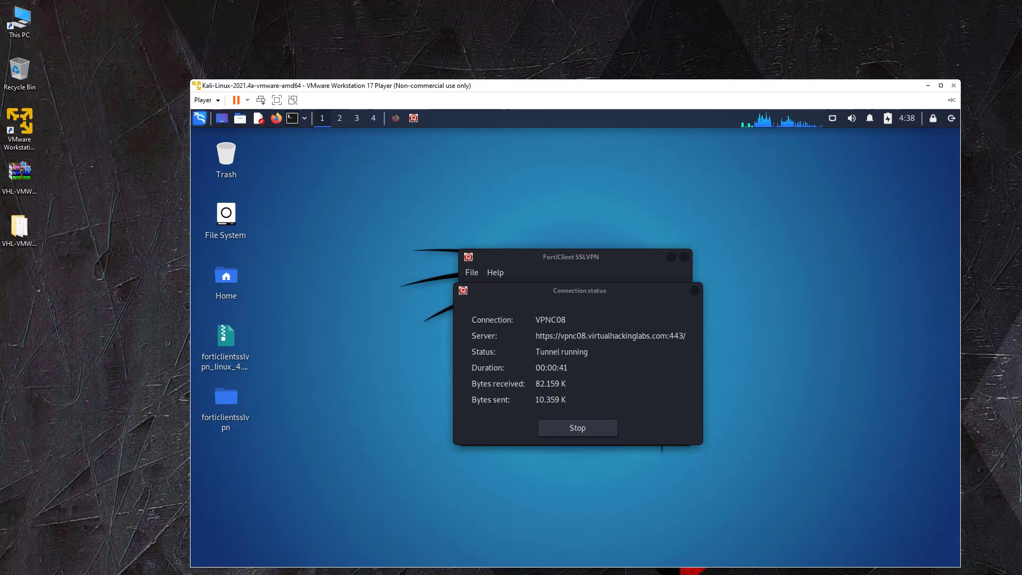
# In a new terminal, check ppp0 has 172.16.1.3 using ifconfig and ip a, then nmap 10.11.1.2
pyautogui.hotkey('ctrl', 'alt', 't')
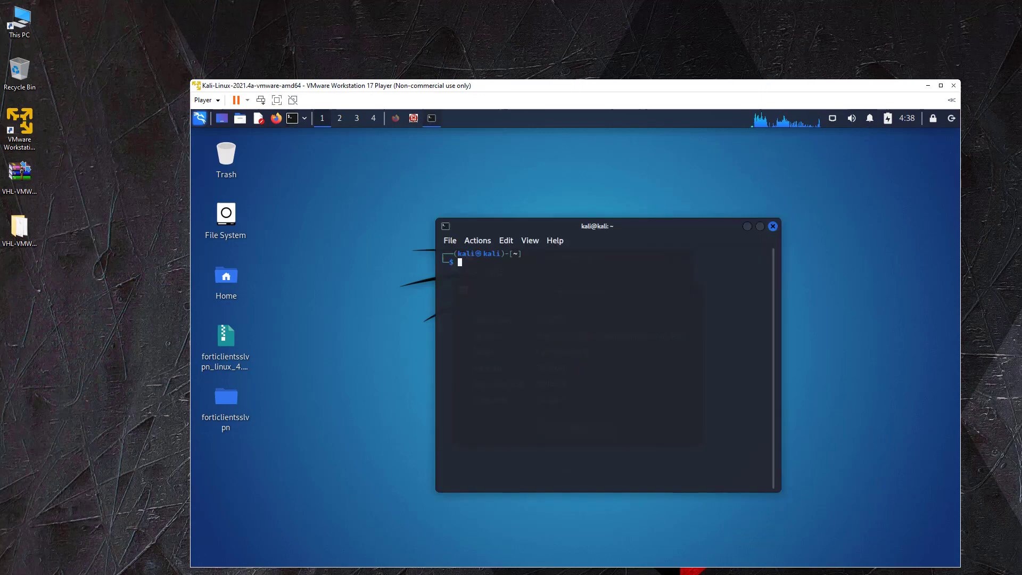
pyautogui.write('ifconfig')
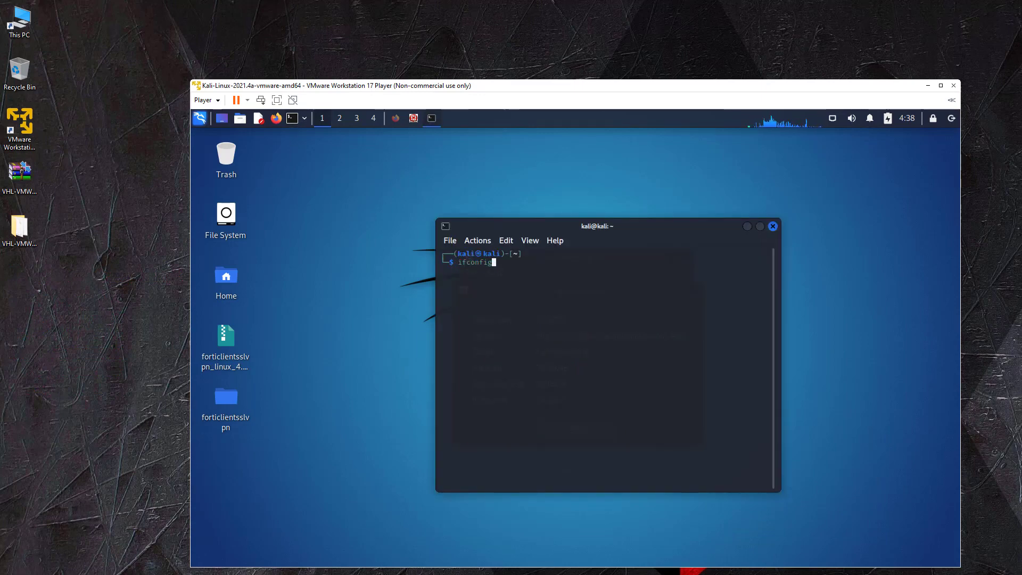
pyautogui.press('Return')
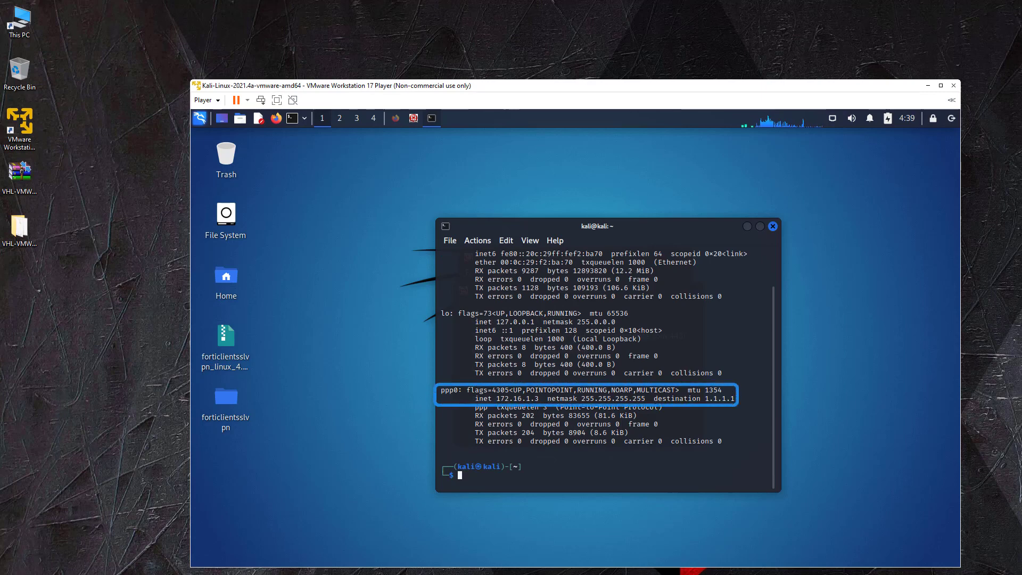
pyautogui.doubleClick(516, 398)
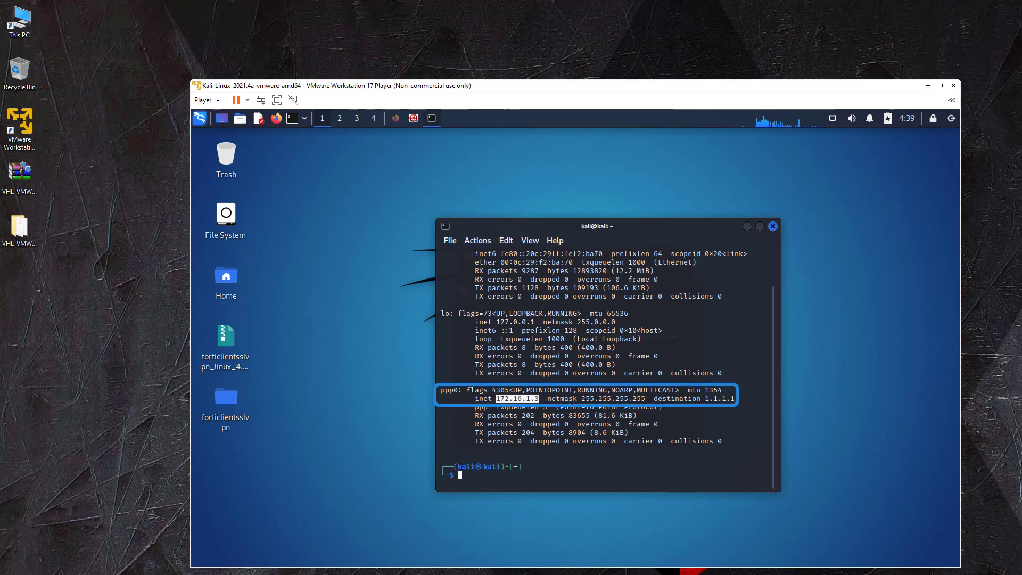
pyautogui.write('ip a')
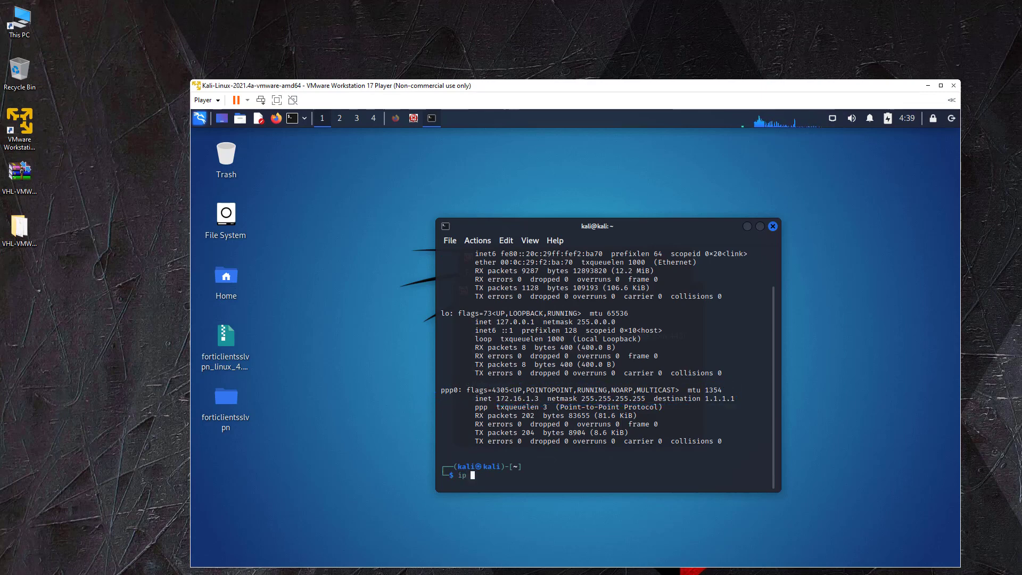
pyautogui.press('Return')
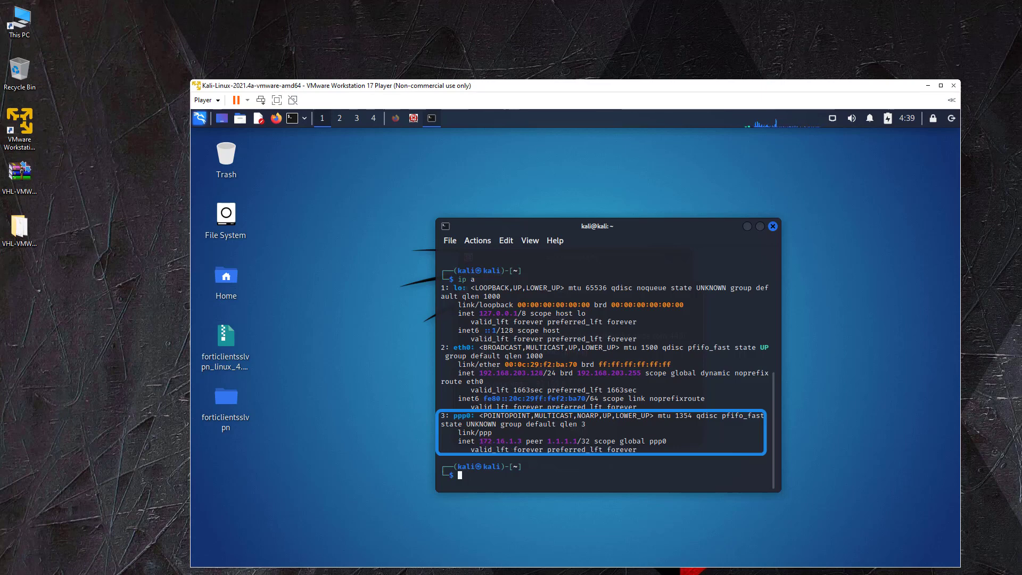
pyautogui.write('nmap 10.11.')
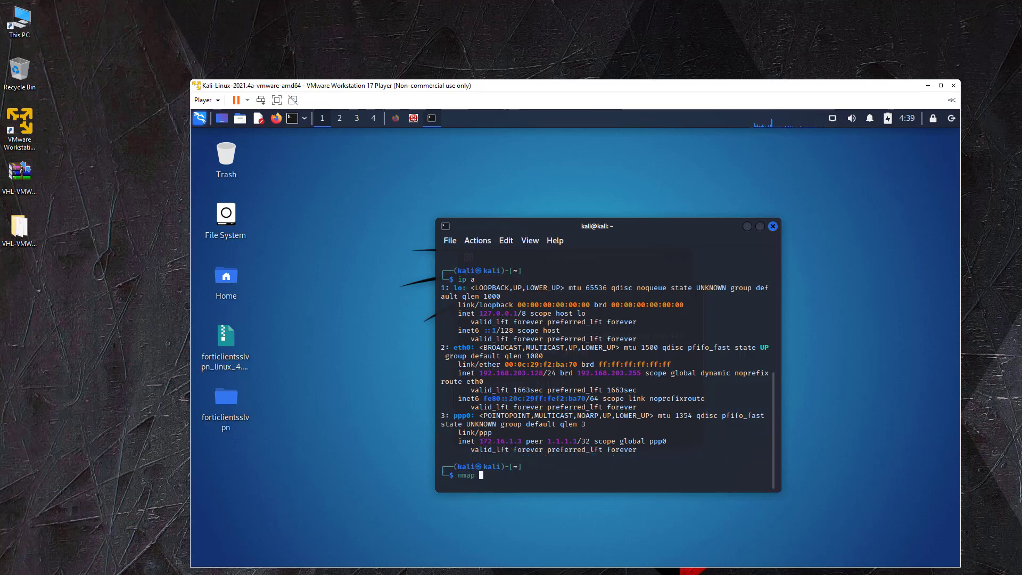
pyautogui.write('1.2')
pyautogui.press('Return')
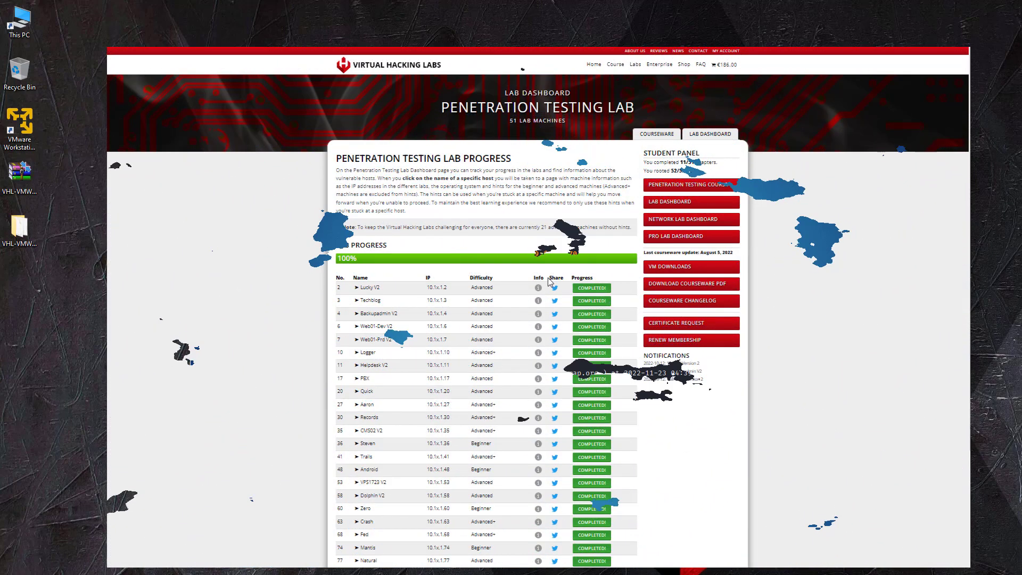
# Scroll the Lab Dashboard machine list and open the Lucky V2 machine page
pyautogui.scroll(-3, 544, 273)
pyautogui.scroll(-5, 544, 273)
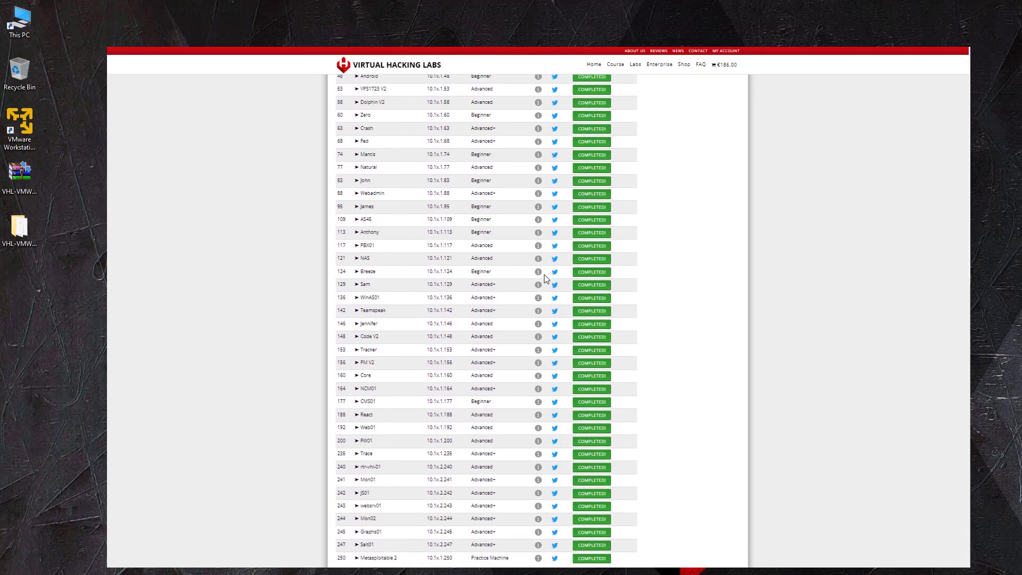
pyautogui.scroll(8, 544, 273)
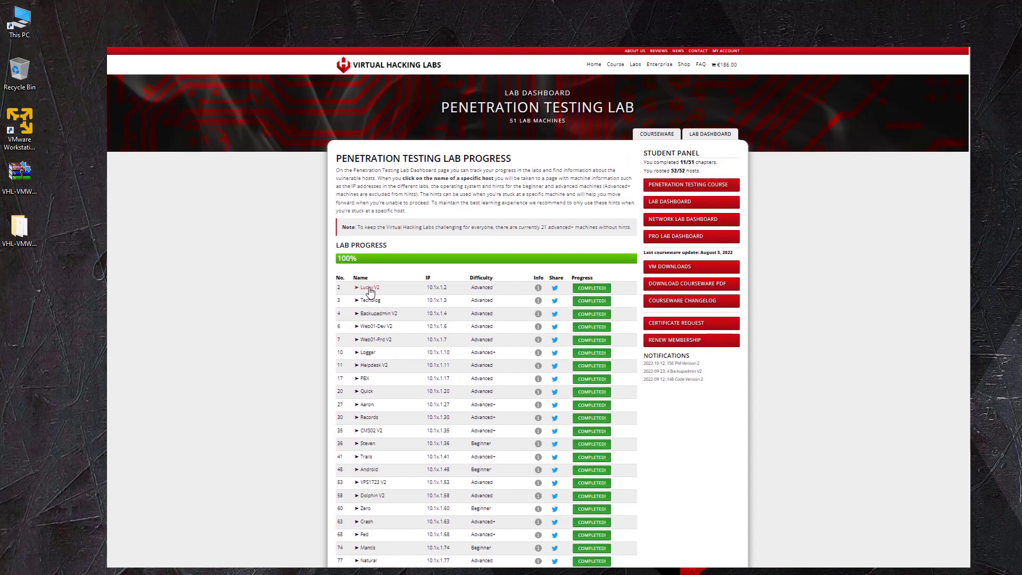
pyautogui.click(370, 290)
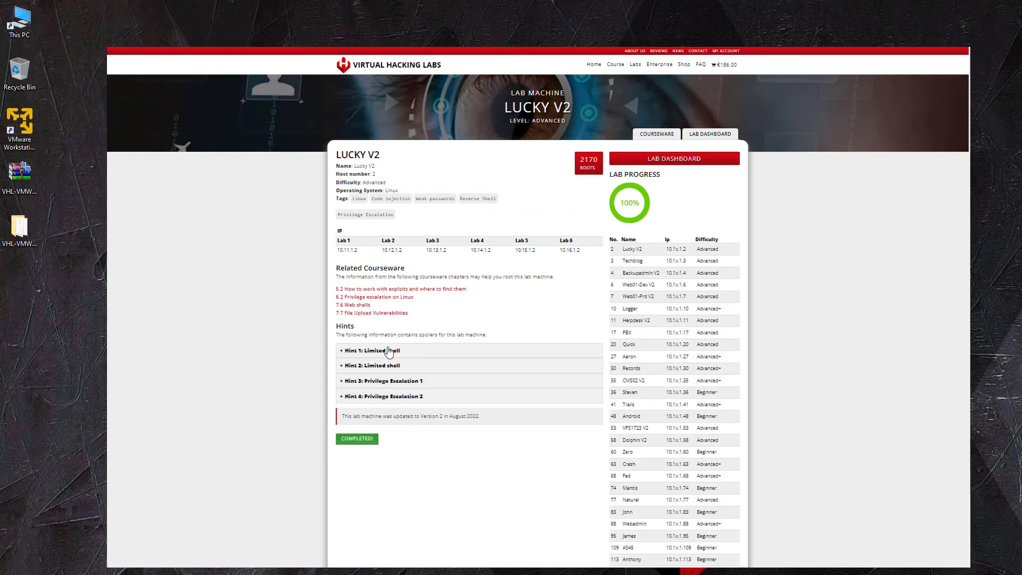